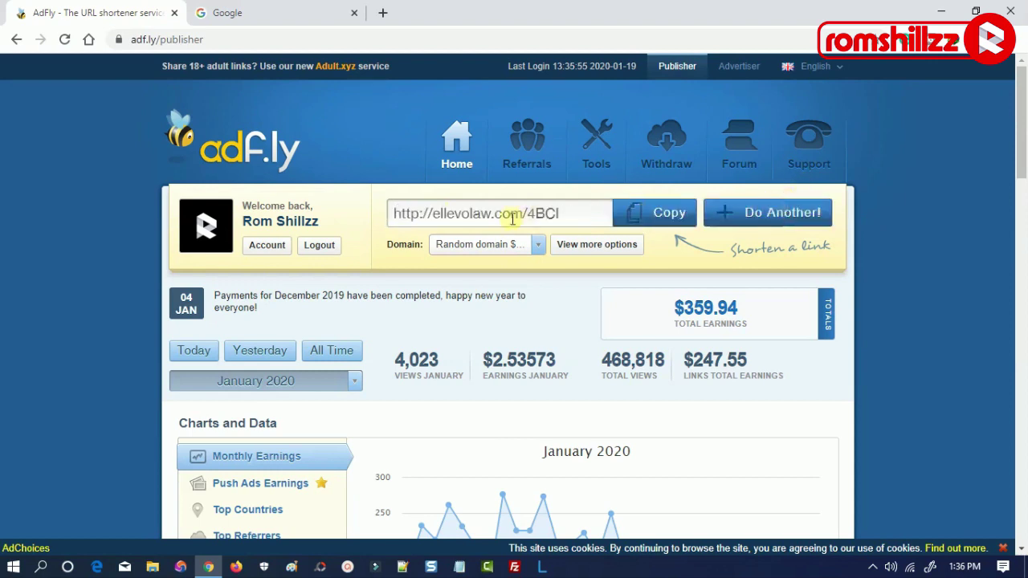
Visit the shortened ellevolaw.com link in a new tab, skip its ad, and close the destination page
left_click_drag(557, 213, 392, 213)
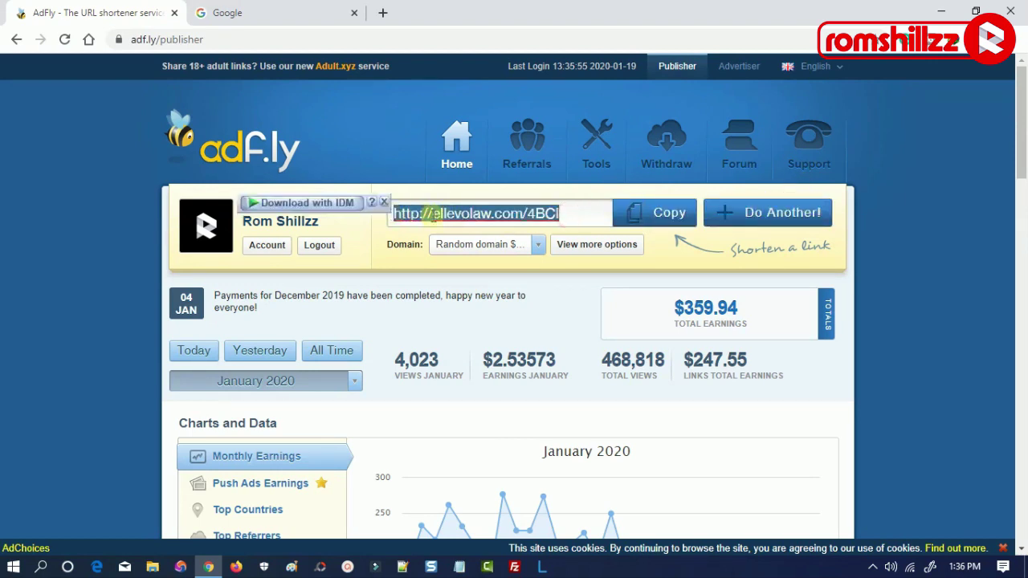
right_click(456, 214)
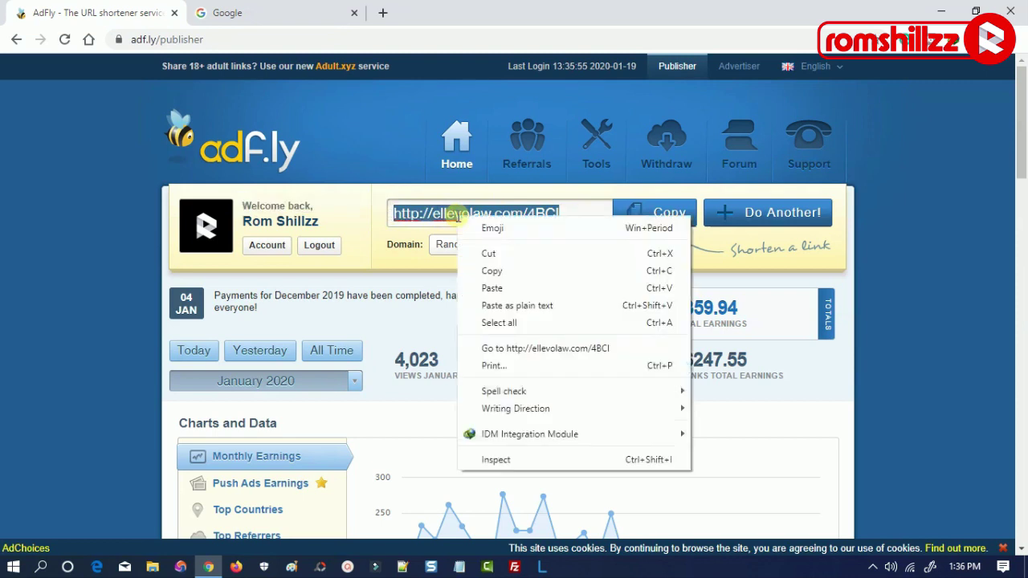
left_click(527, 351)
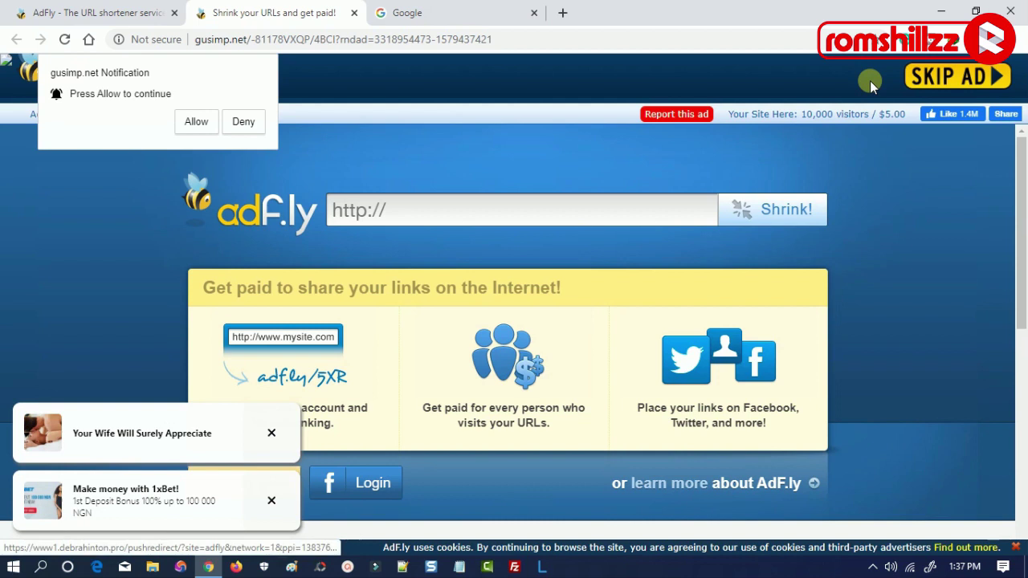
left_click(952, 86)
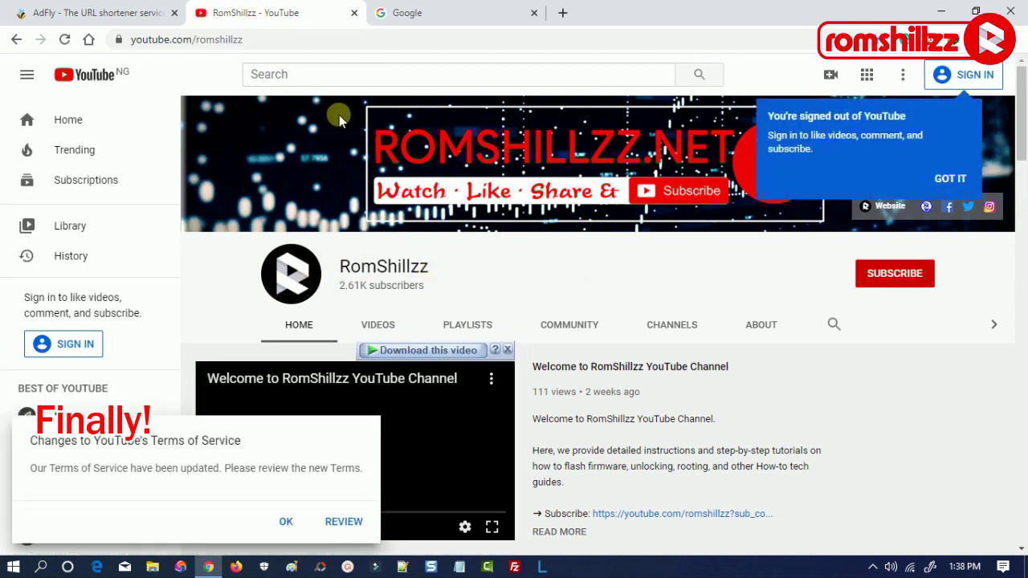
left_click(355, 14)
left_click(279, 15)
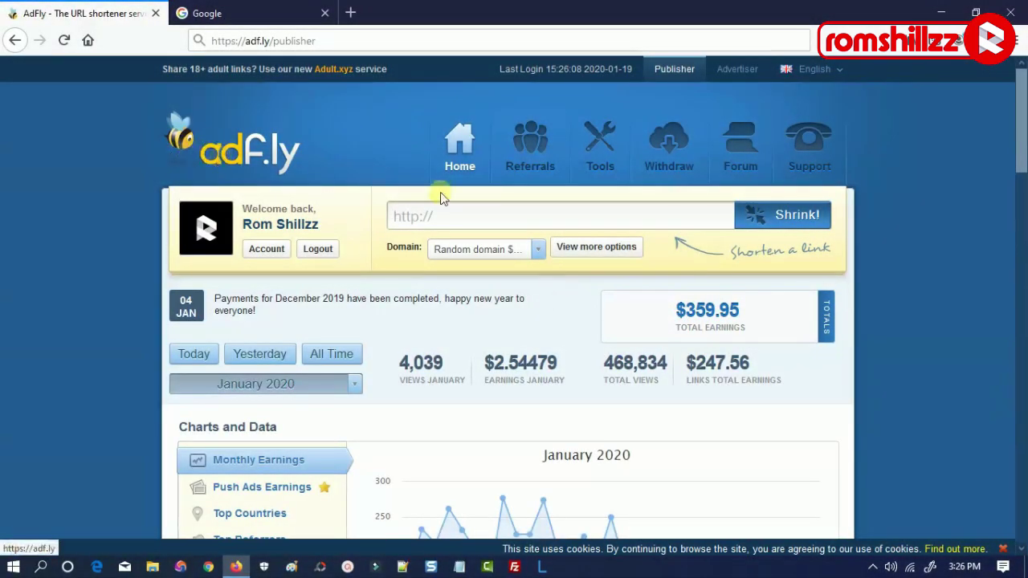
left_click(500, 220)
right_click(502, 222)
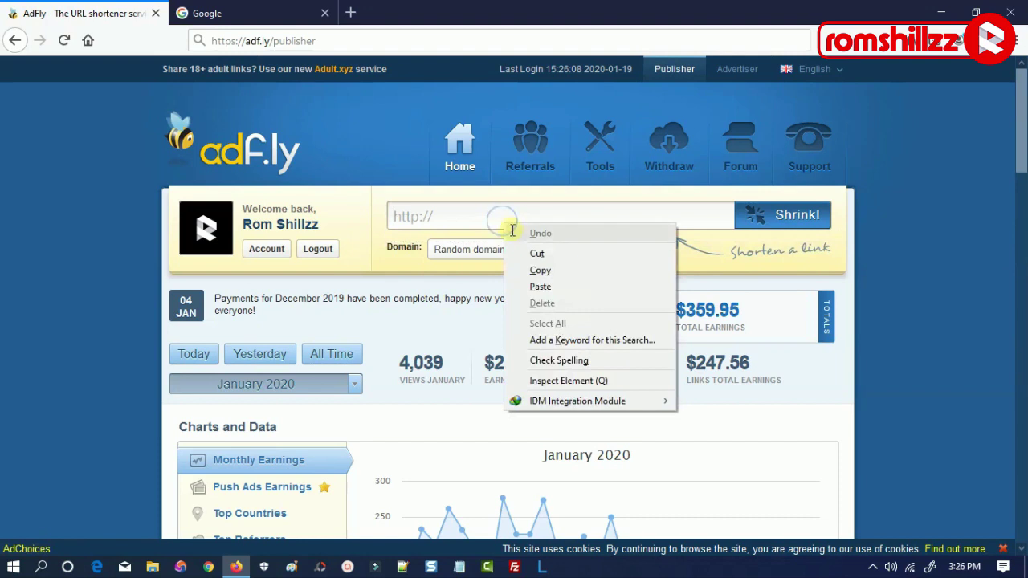
left_click(541, 287)
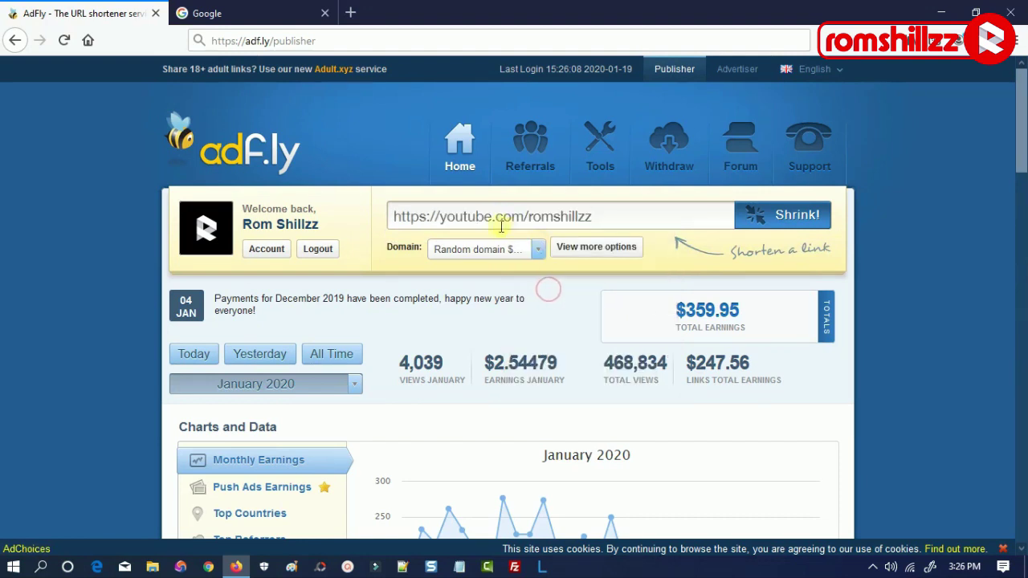
left_click(790, 222)
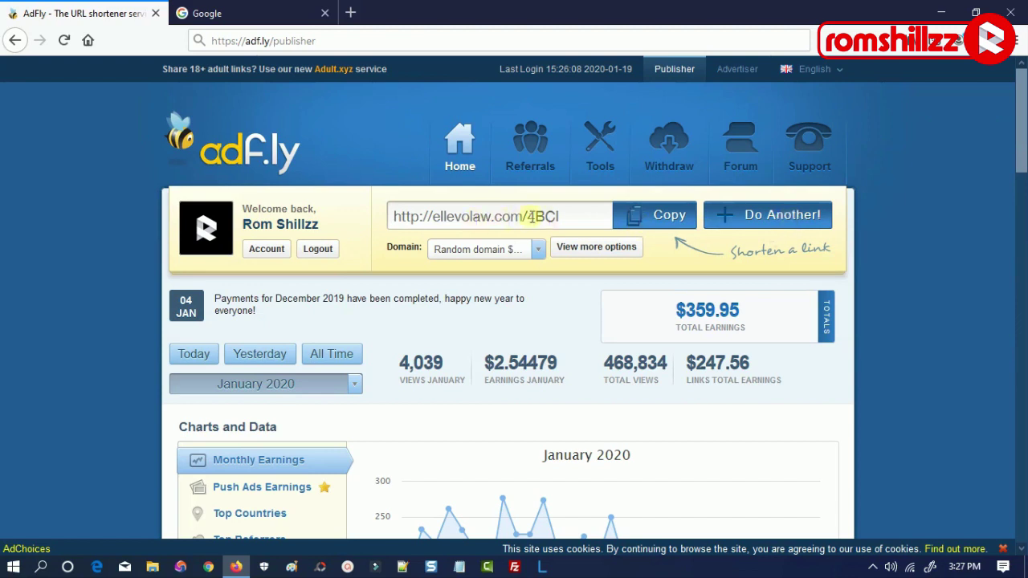
Open the shortened ellevolaw.com link in a new tab and bring that tab into view
left_click_drag(571, 215, 411, 216)
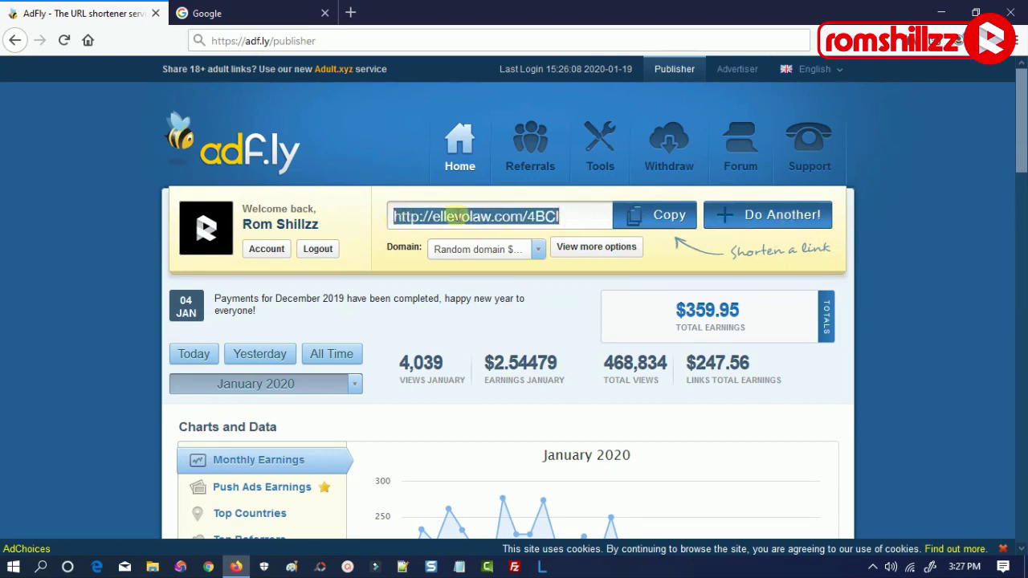
right_click(456, 216)
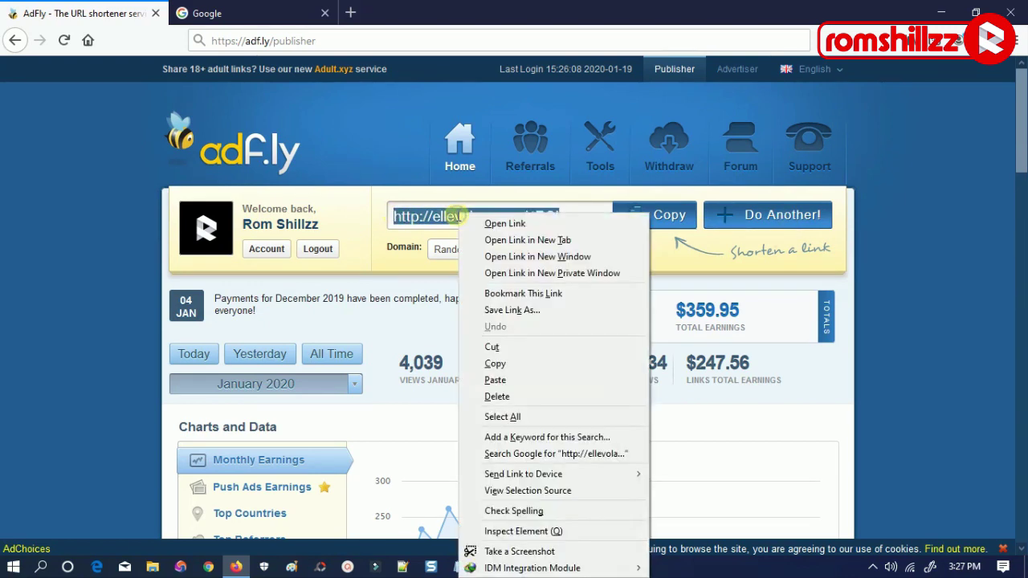
left_click(536, 241)
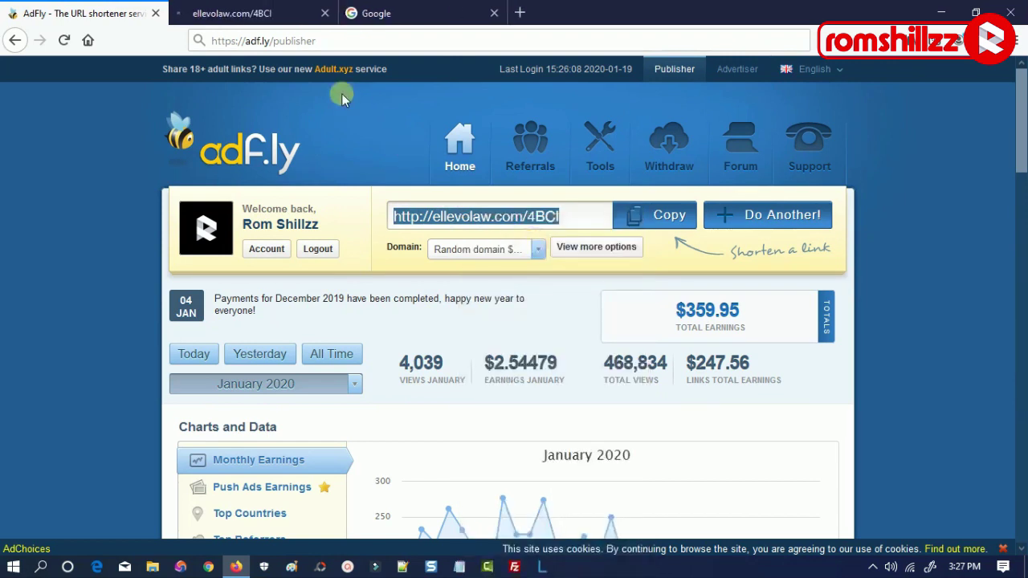
left_click(262, 10)
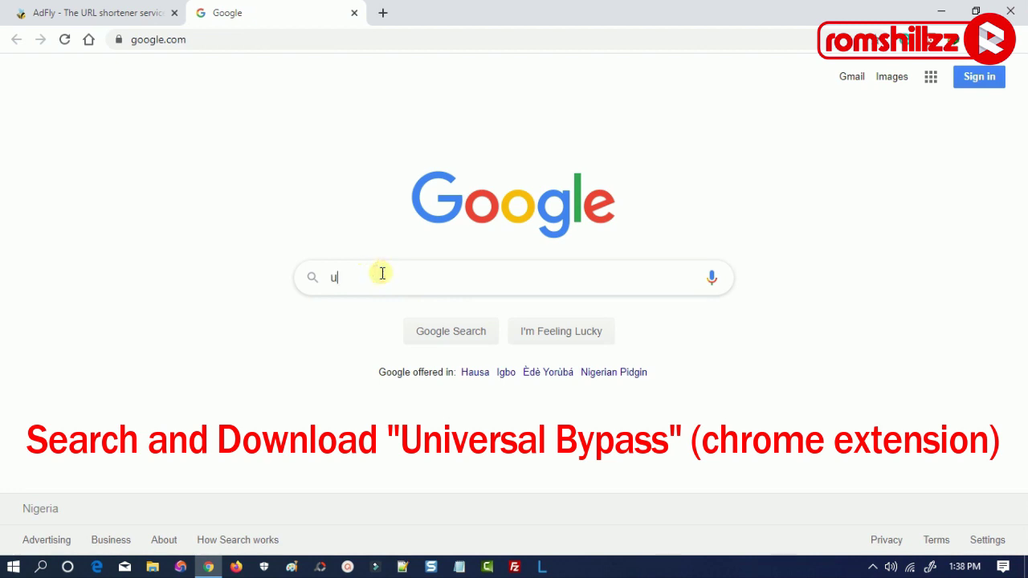
Search Google for "universal bypass chrome"
type("nivers")
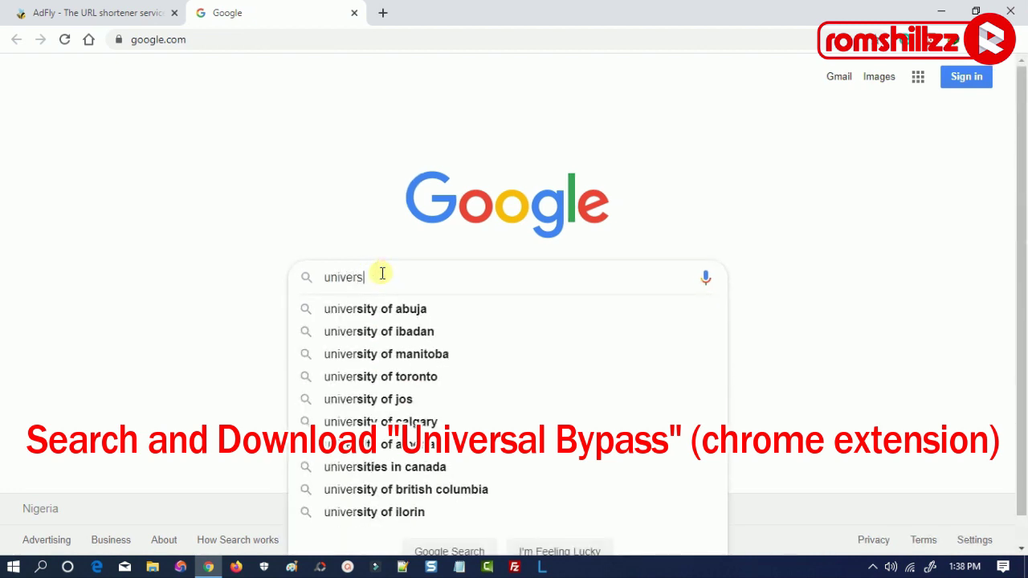
type("al bypass ch")
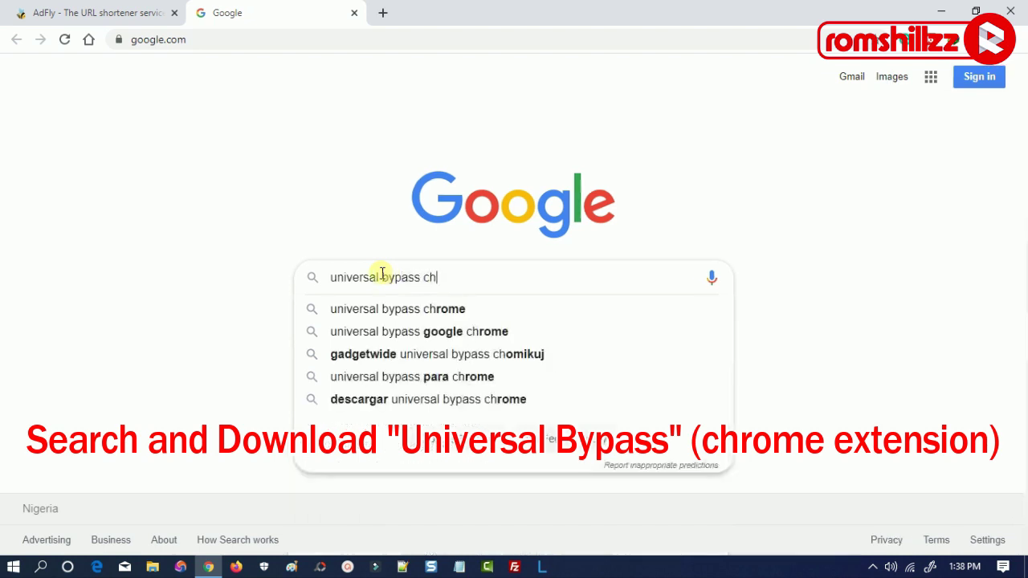
type("rome")
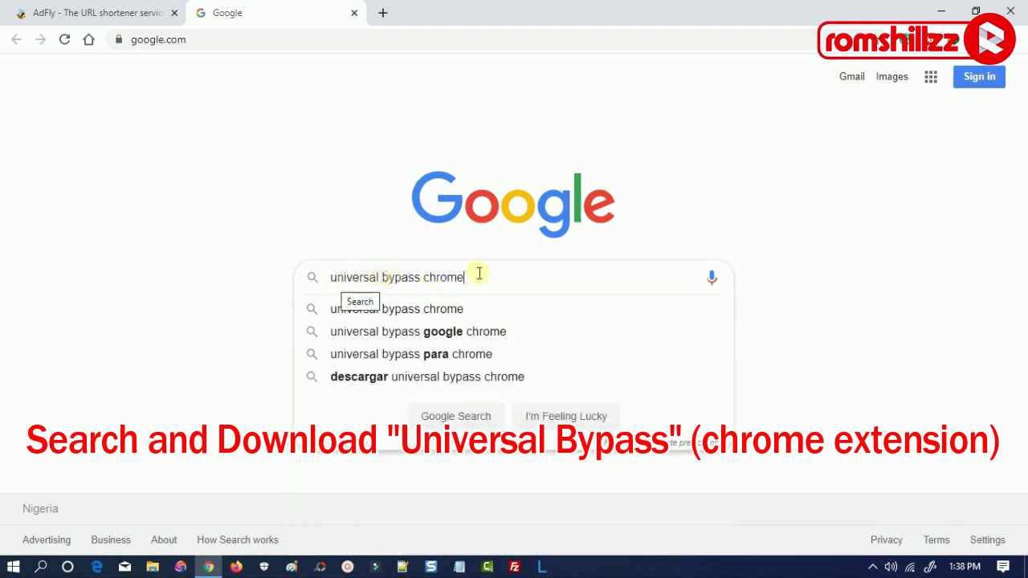
key("Return")
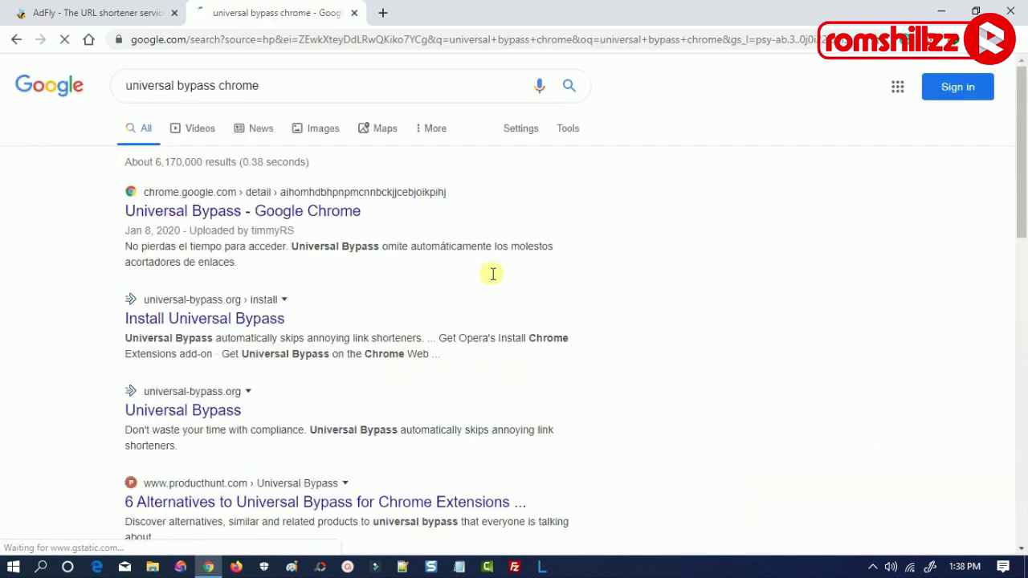
Open the Universal Bypass page in the Chrome Web Store and add the extension to Chrome
left_click(234, 216)
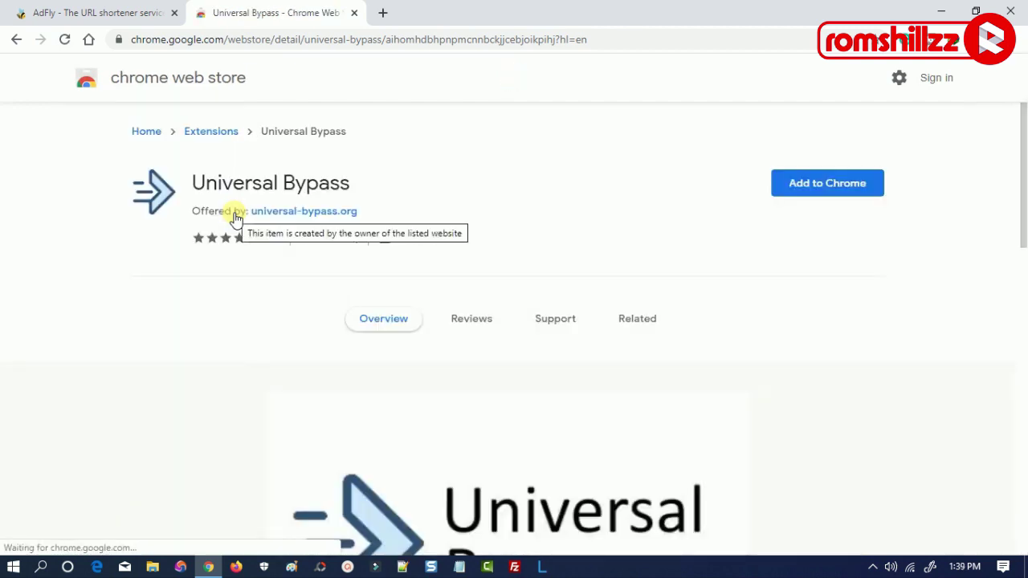
left_click(838, 191)
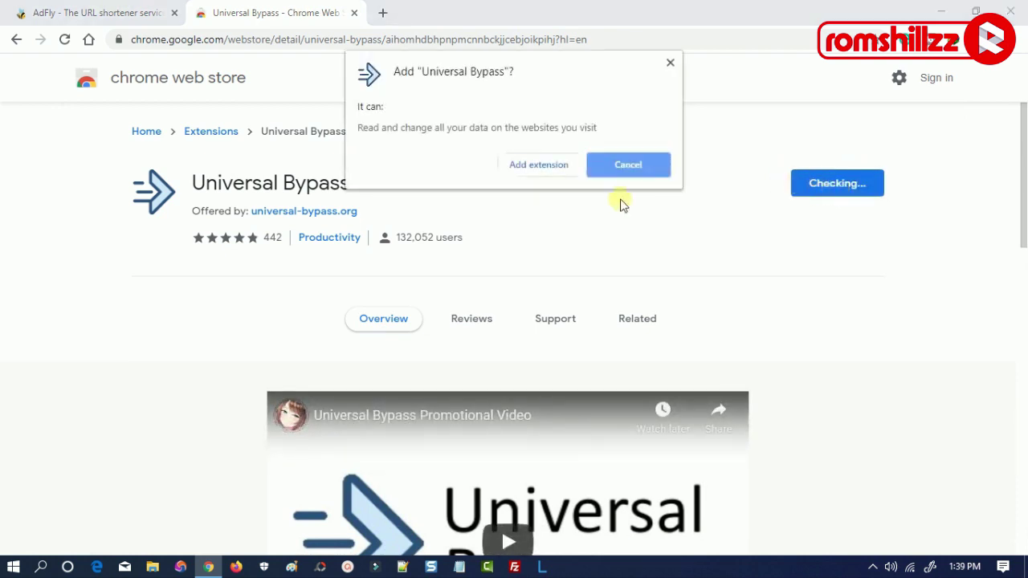
left_click(527, 166)
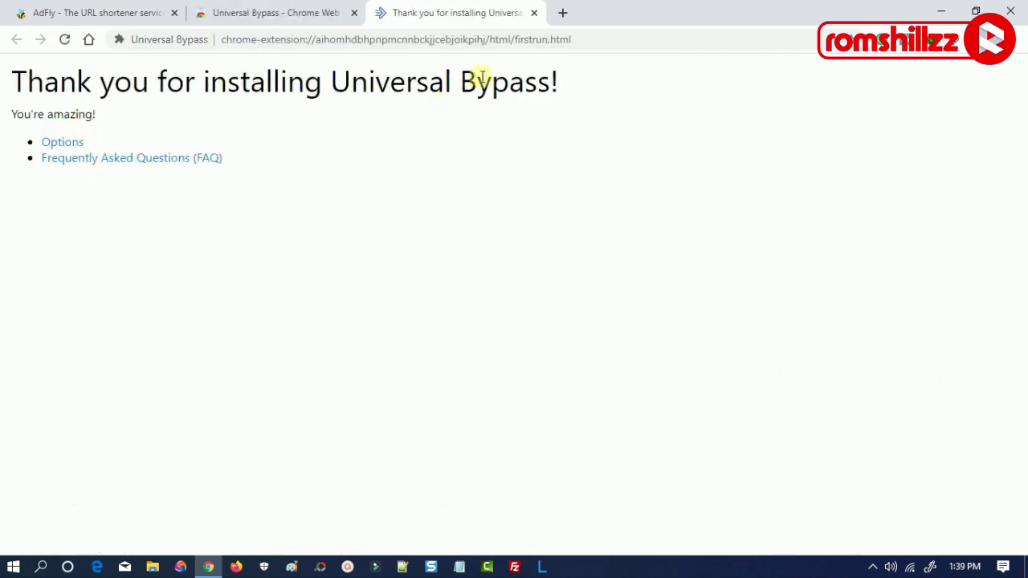
Close the extension's welcome and store pages, and visit the selected shortened ellevolaw.com link from the AdFly page
left_click(533, 12)
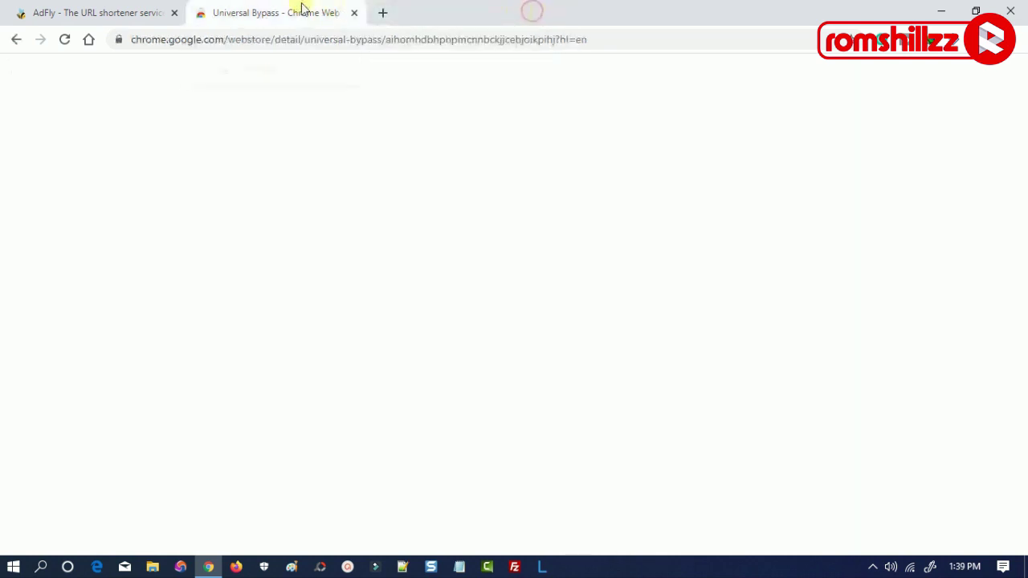
left_click(354, 13)
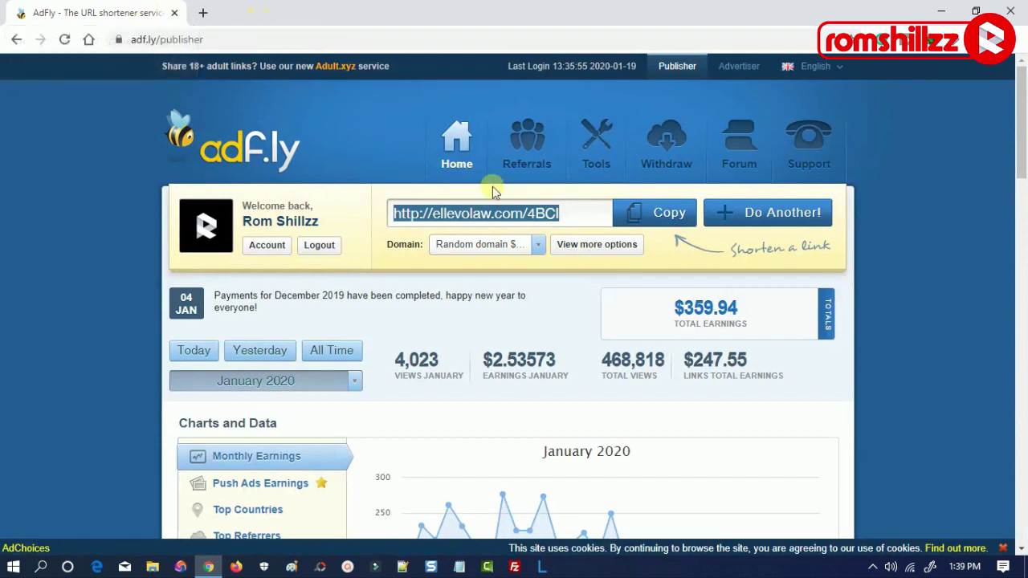
right_click(468, 217)
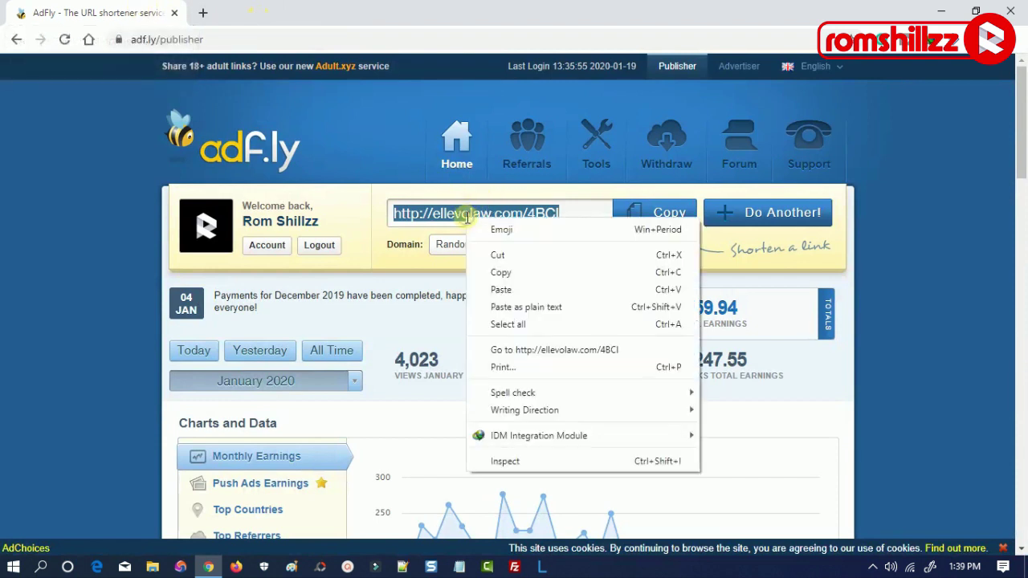
left_click(530, 353)
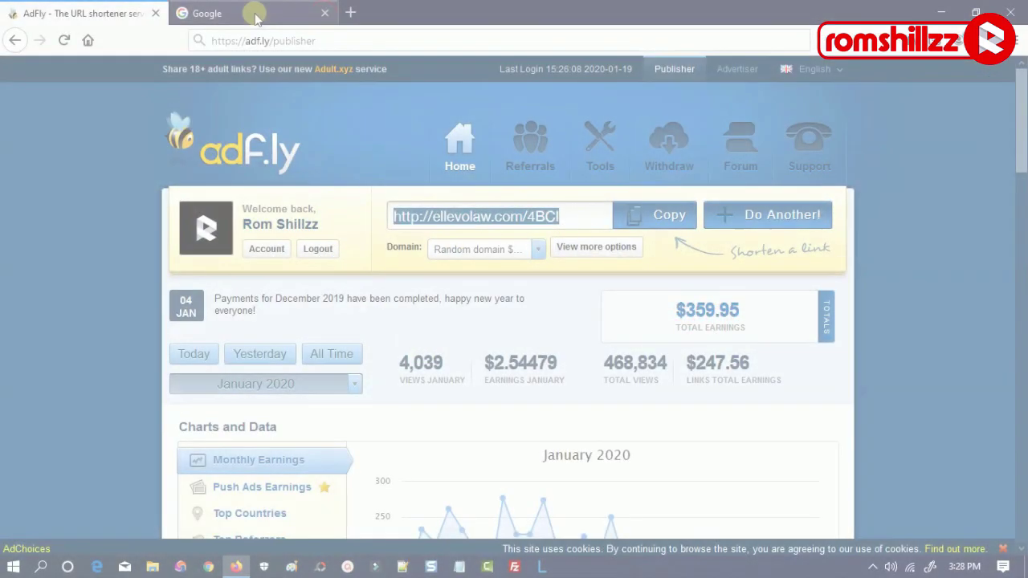
Search Google for "universal bypass firefox" in the already open Google page
left_click(257, 16)
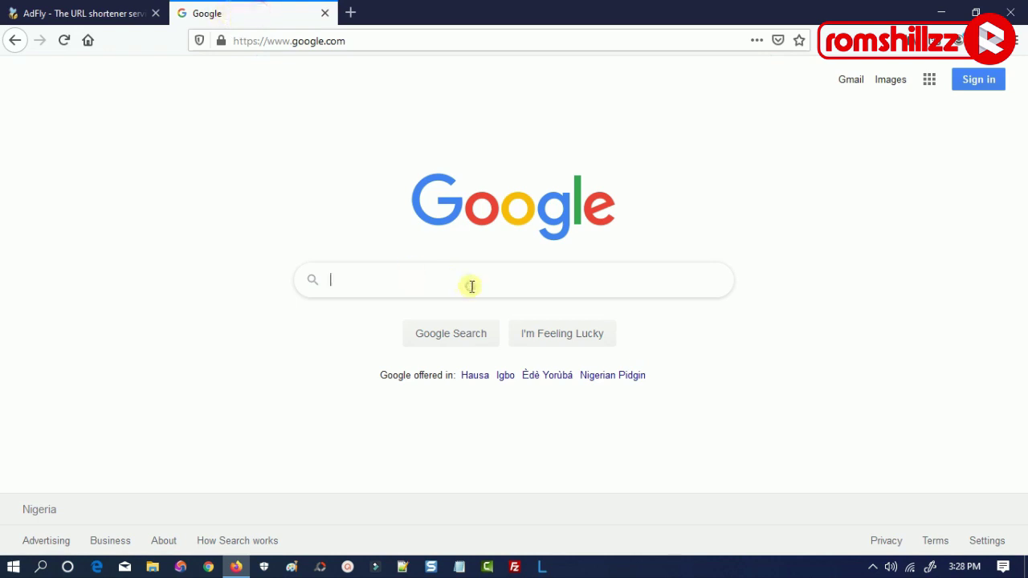
type("uni")
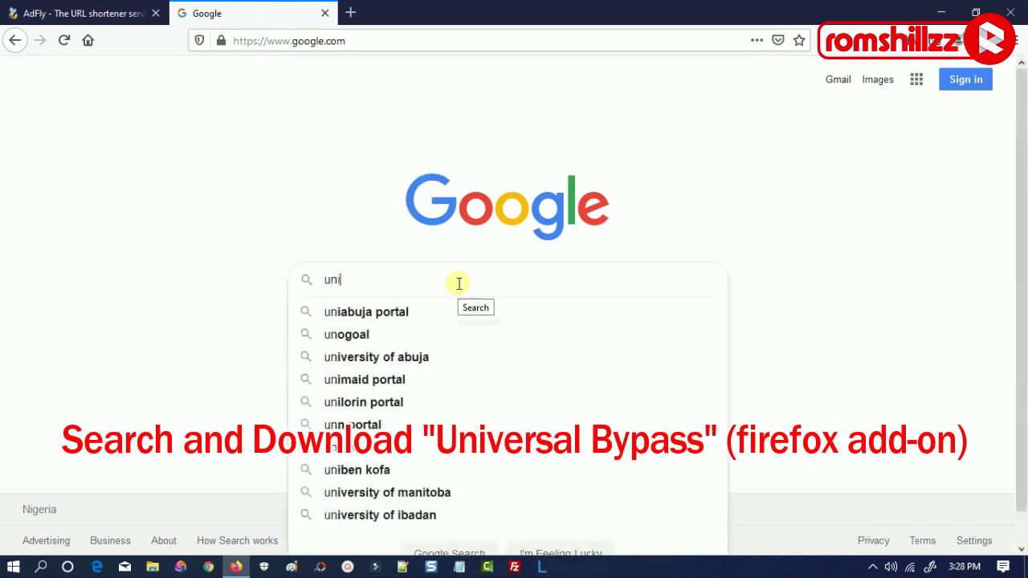
type("versal")
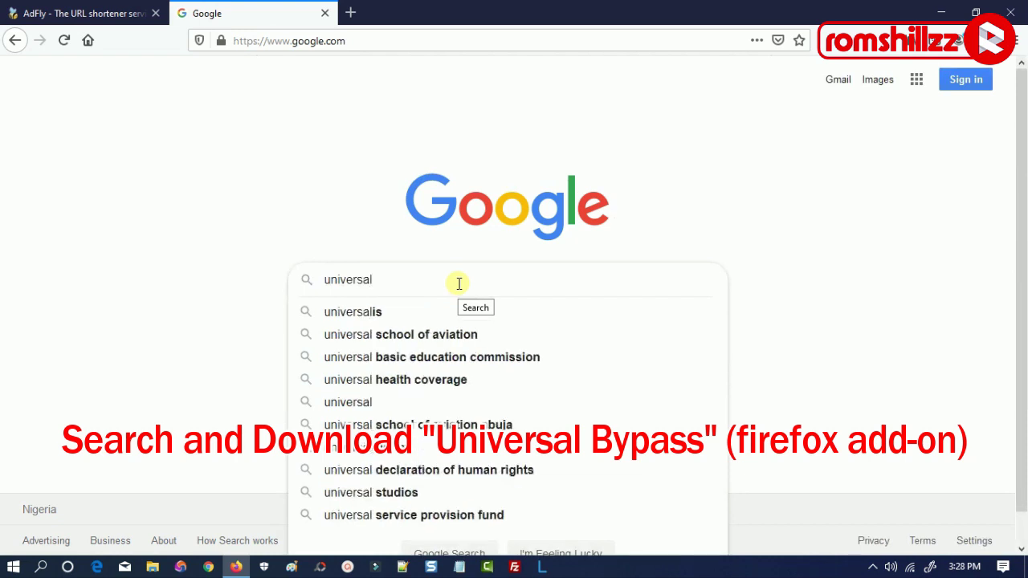
type(" bypass firefox")
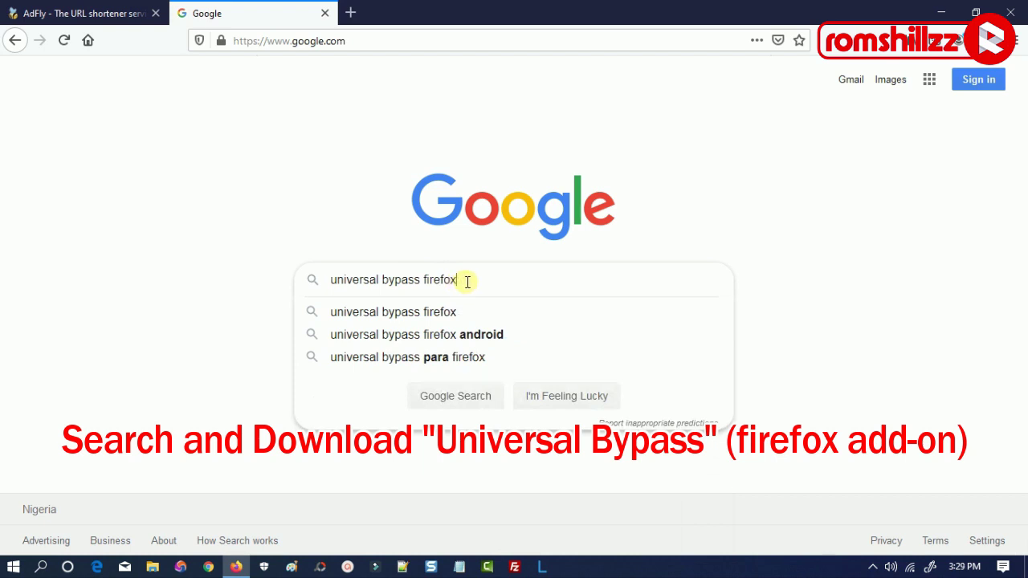
left_click(479, 310)
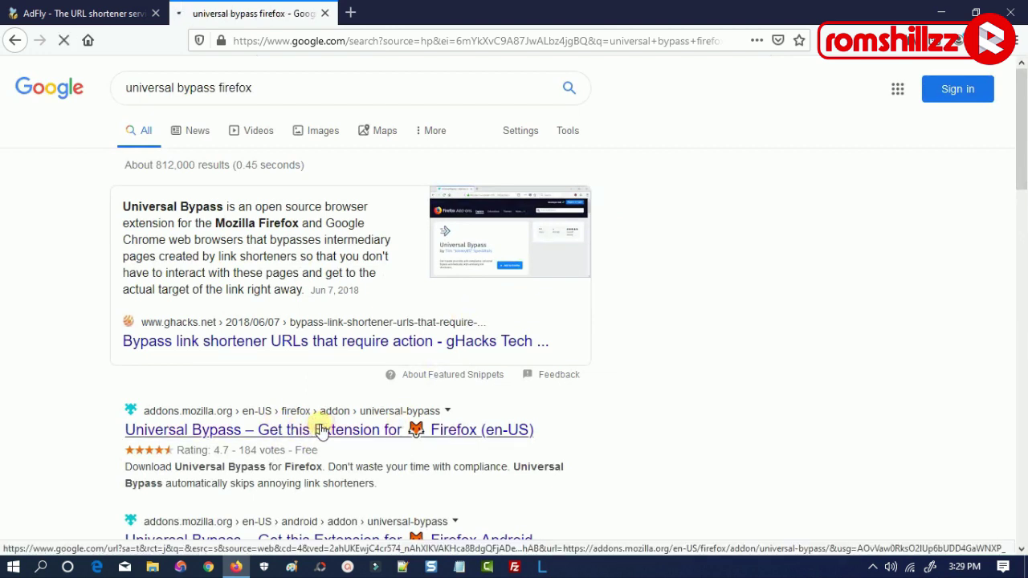
Open the Universal Bypass page on addons.mozilla.org and add the extension to Firefox, granting the requested permission
left_click(321, 431)
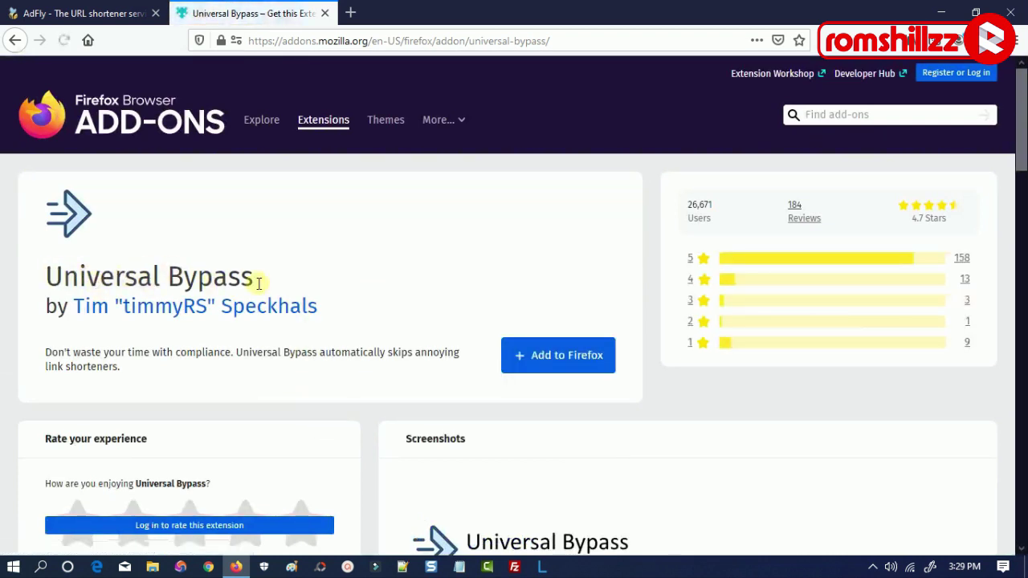
left_click(570, 362)
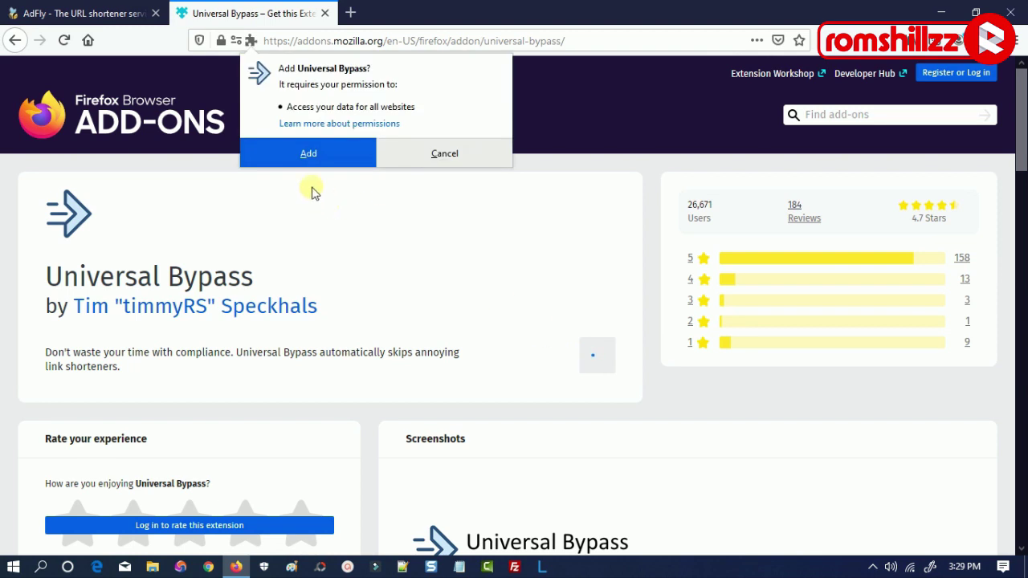
left_click(306, 154)
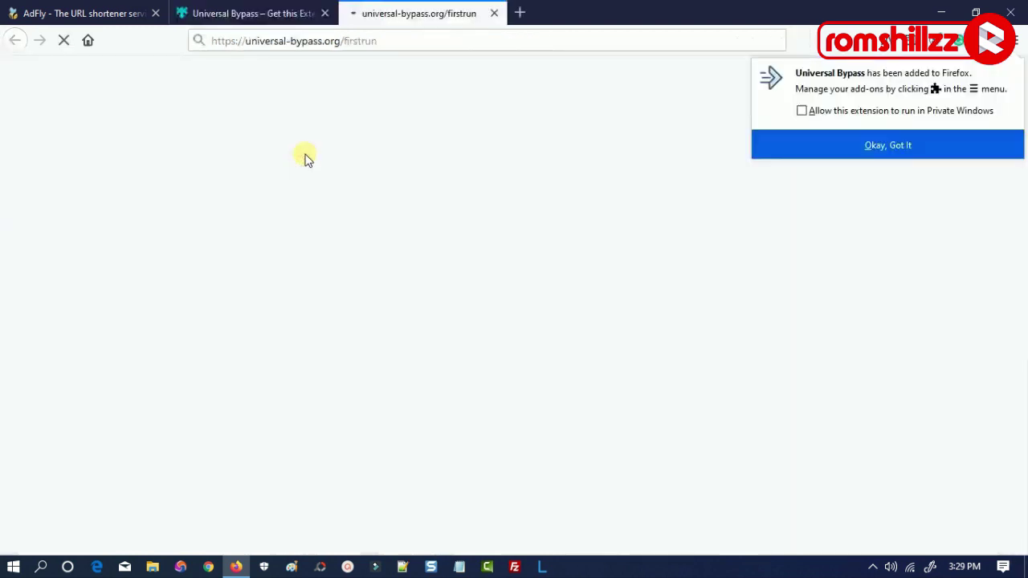